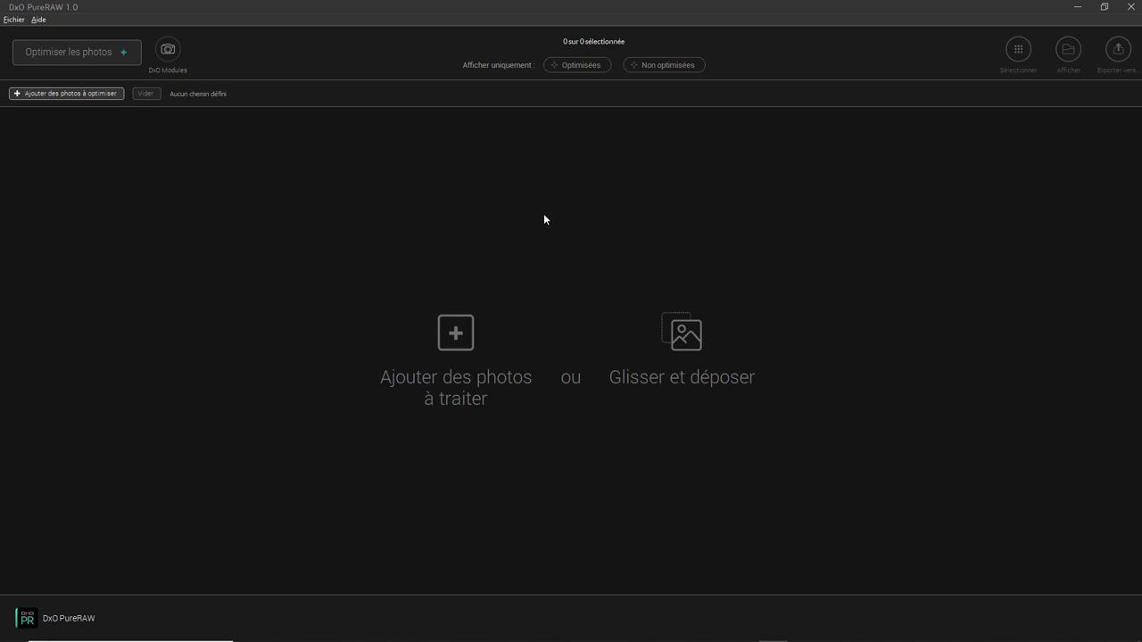
# - Add the .dng photos from 003A2046 through P1010018 in Les Photos for processing
pyautogui.click(461, 338)
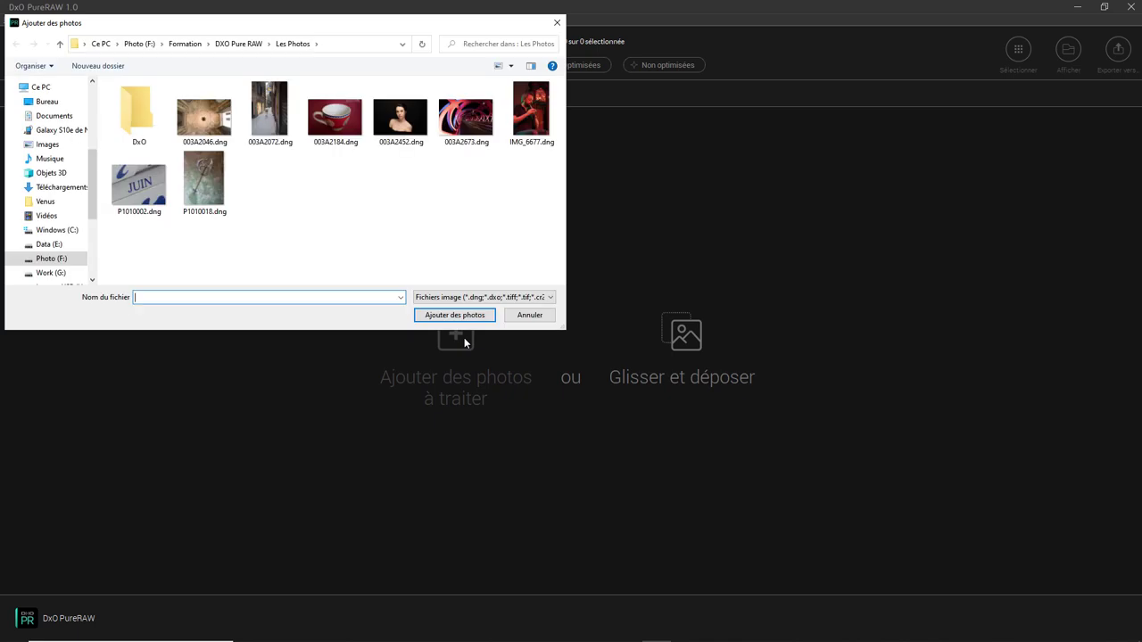
pyautogui.click(212, 119)
pyautogui.keyDown('shift'); pyautogui.click(213, 190); pyautogui.keyUp('shift')
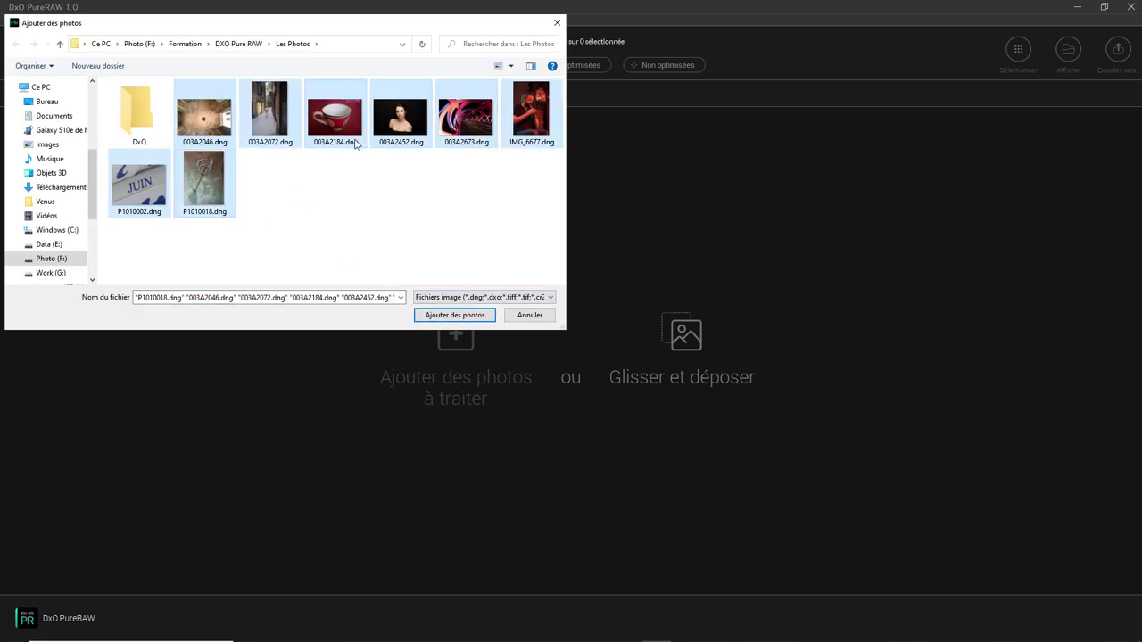
pyautogui.click(466, 317)
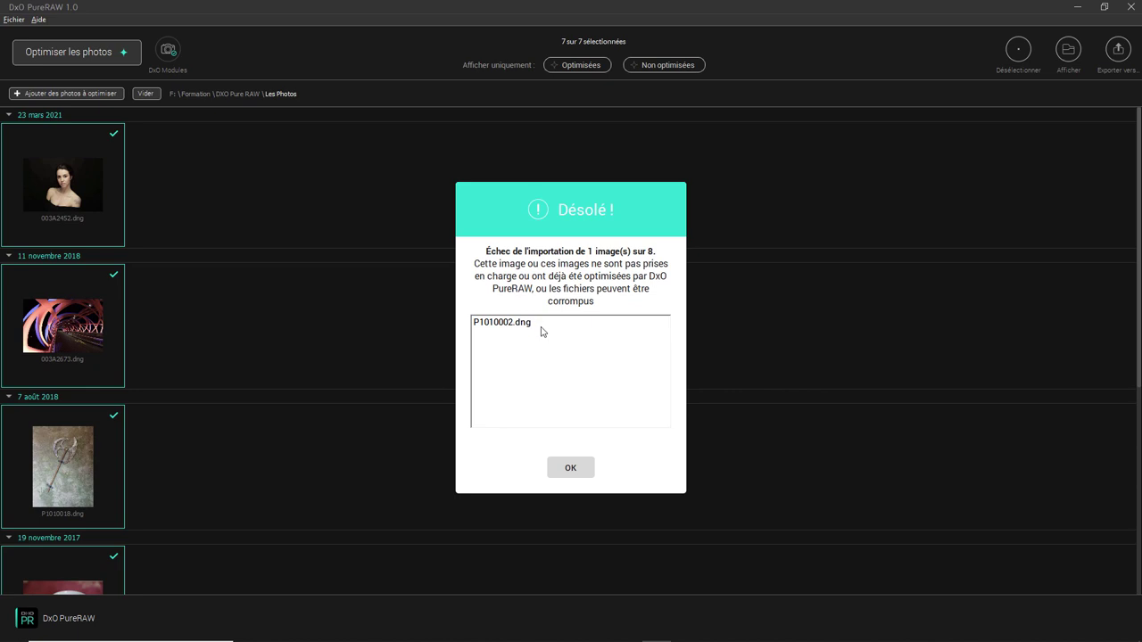
# - Dismiss the one-file import failure notice and review the seven photos listed by date
pyautogui.click(588, 473)
pyautogui.scroll(-4, 231, 207)
pyautogui.scroll(-4, 231, 207)
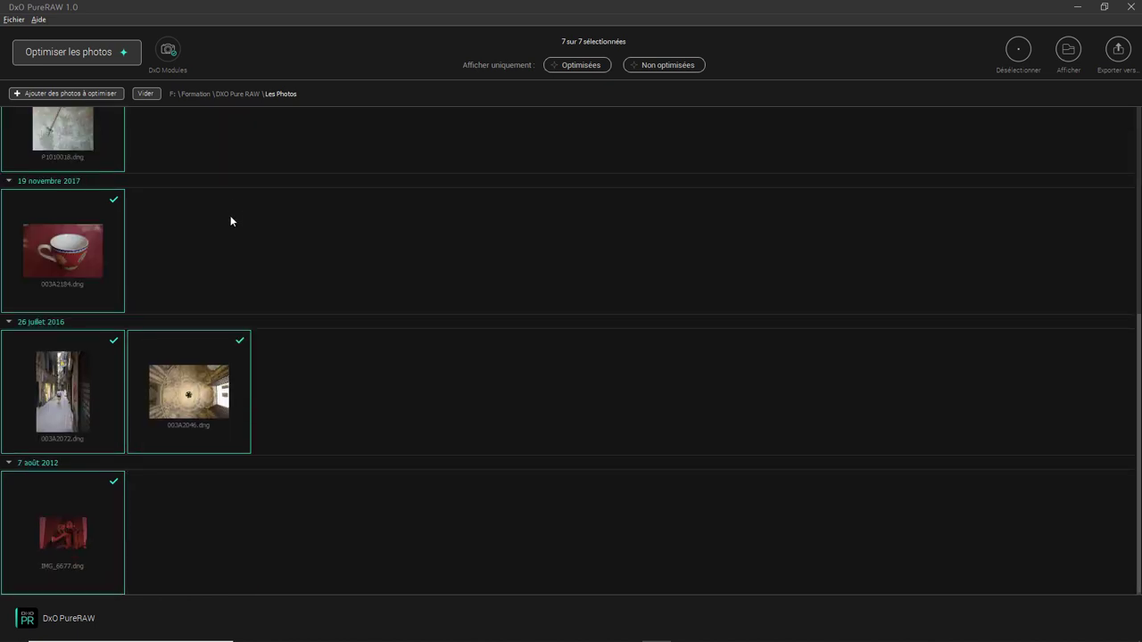
pyautogui.scroll(4, 364, 303)
pyautogui.scroll(4, 454, 280)
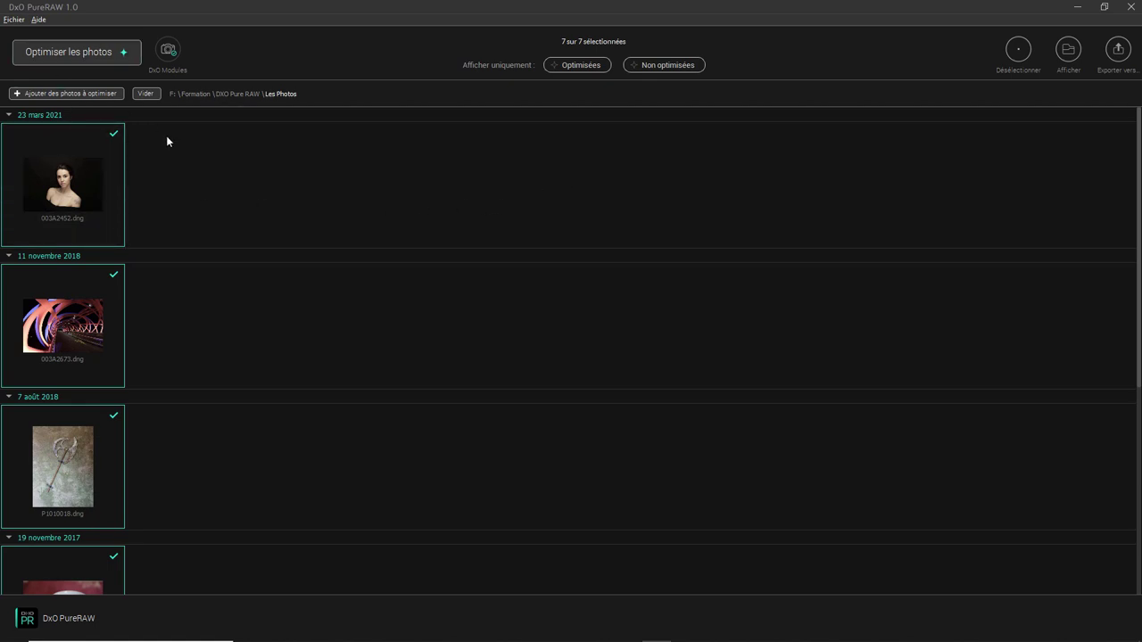
# - Save the proposed camera and lens combinations in DxO Modules as the optical corrections
pyautogui.click(169, 52)
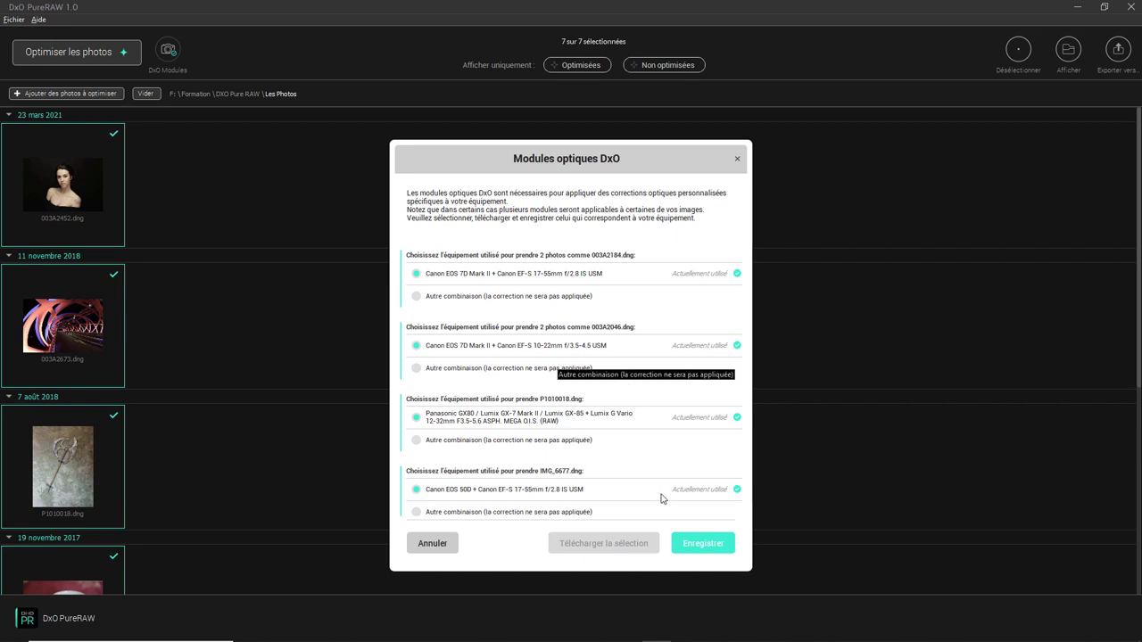
pyautogui.click(705, 542)
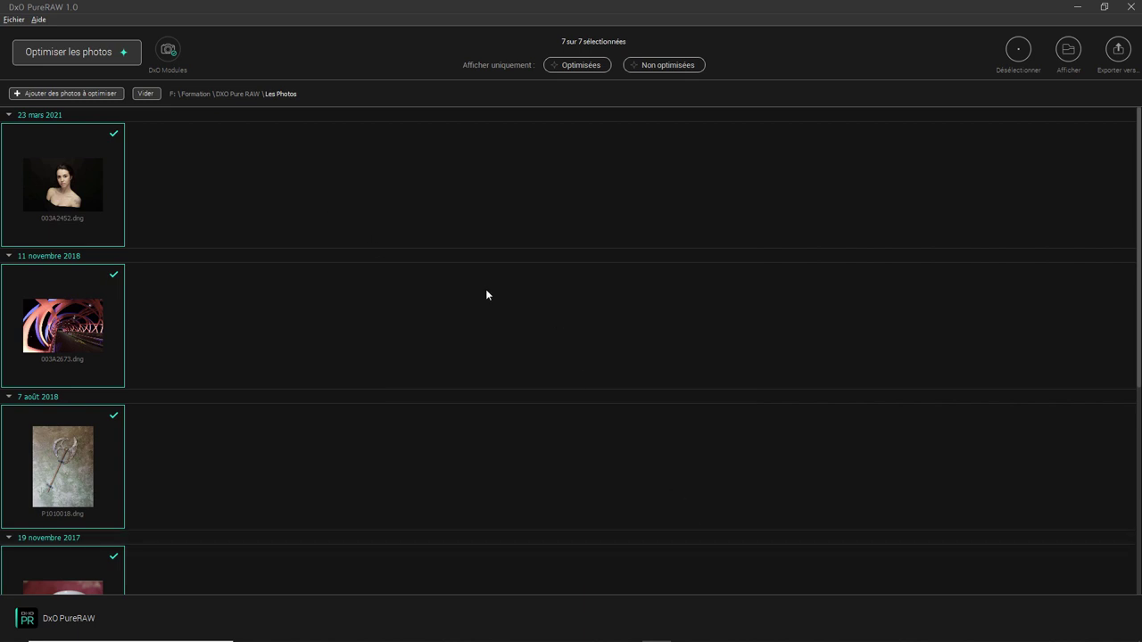
# - Bring up Optimiser 7 photos, set to DeepPRIME with DNG output into the DxO subfolder
pyautogui.click(99, 52)
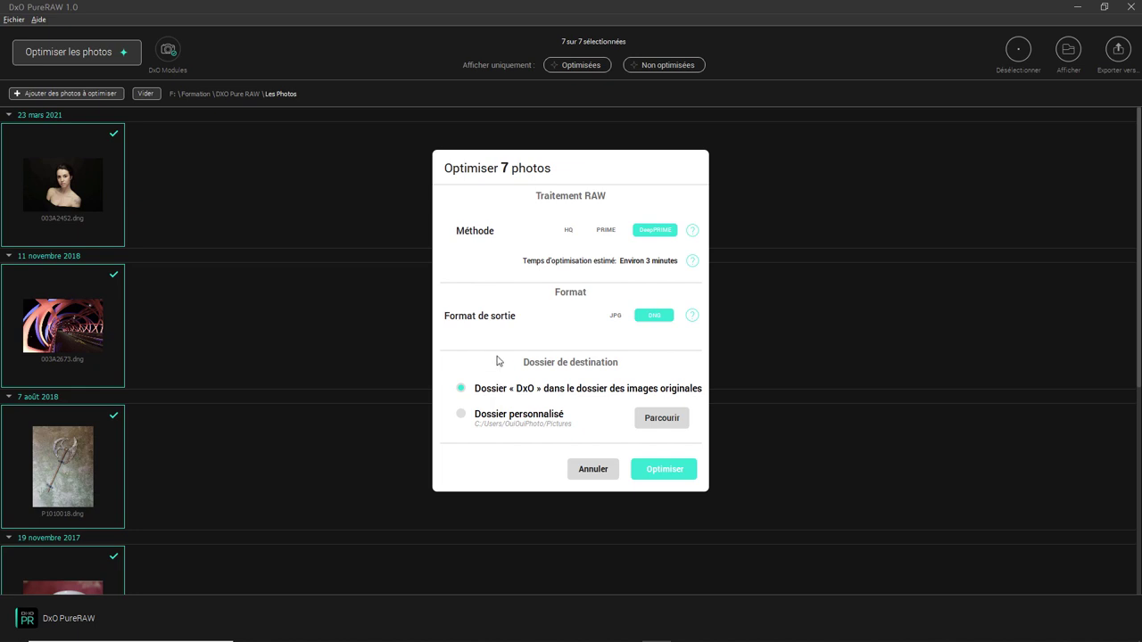
# - Run DeepPRIME optimisation on all seven photos to produce new DNG files
pyautogui.click(681, 473)
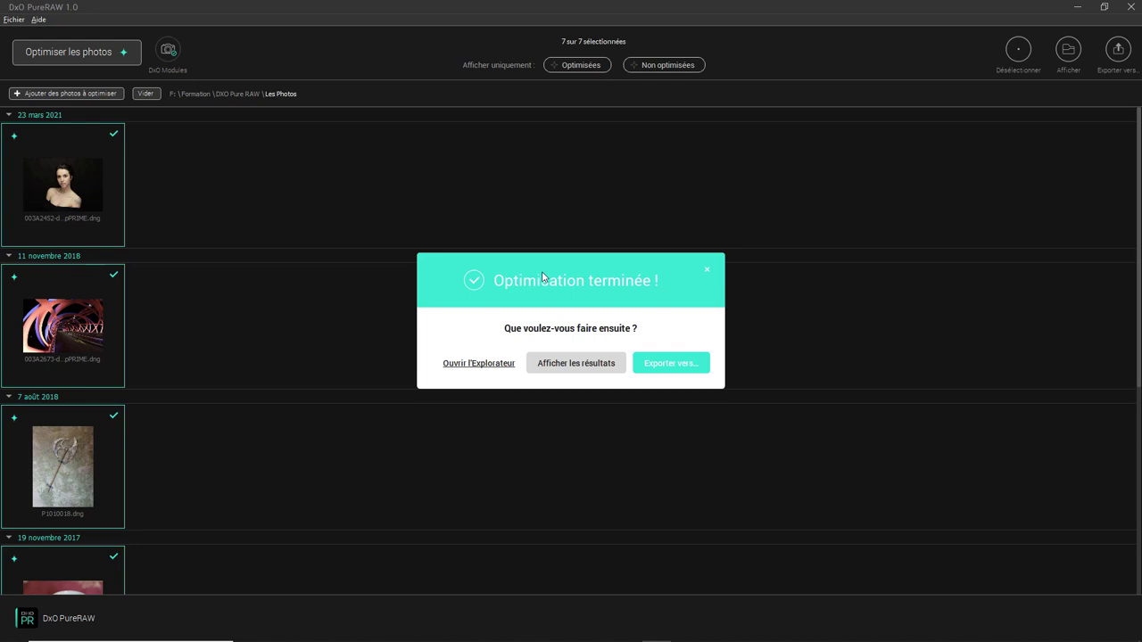
# - Export all seven DeepPRIME DNGs with Adobe Lightroom Classic as the Exporter vers… destination
pyautogui.click(670, 363)
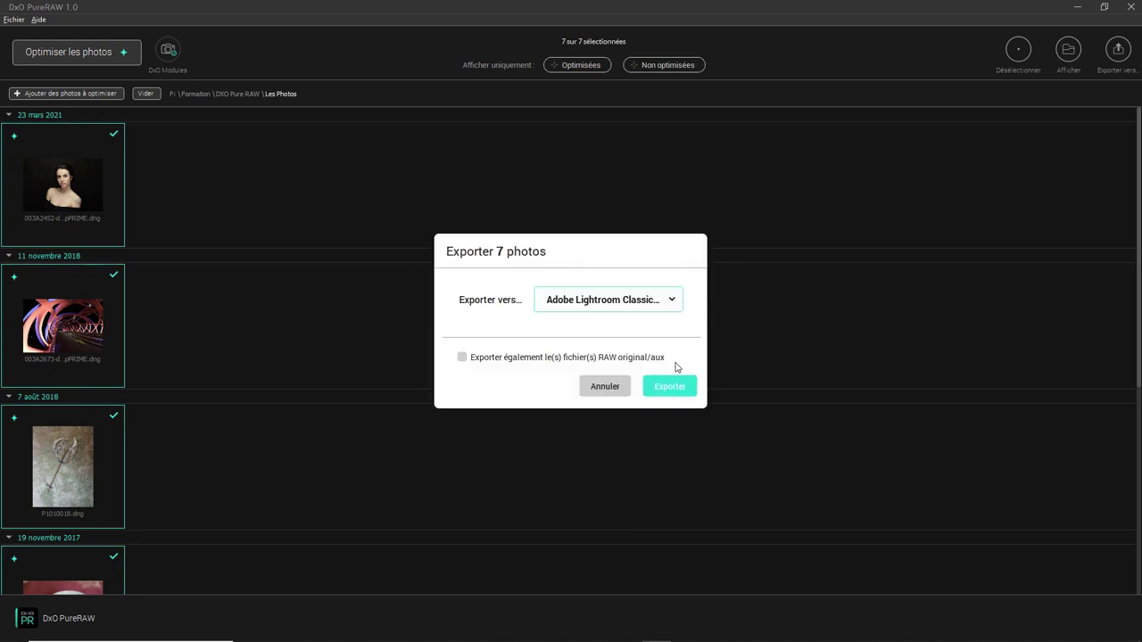
pyautogui.click(673, 301)
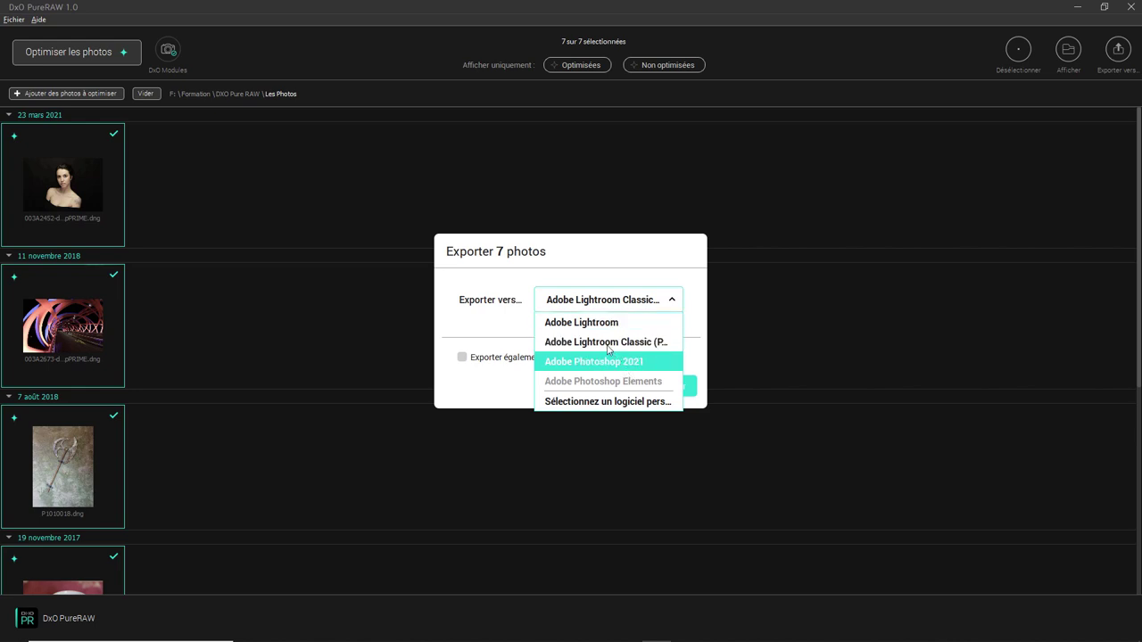
pyautogui.click(606, 342)
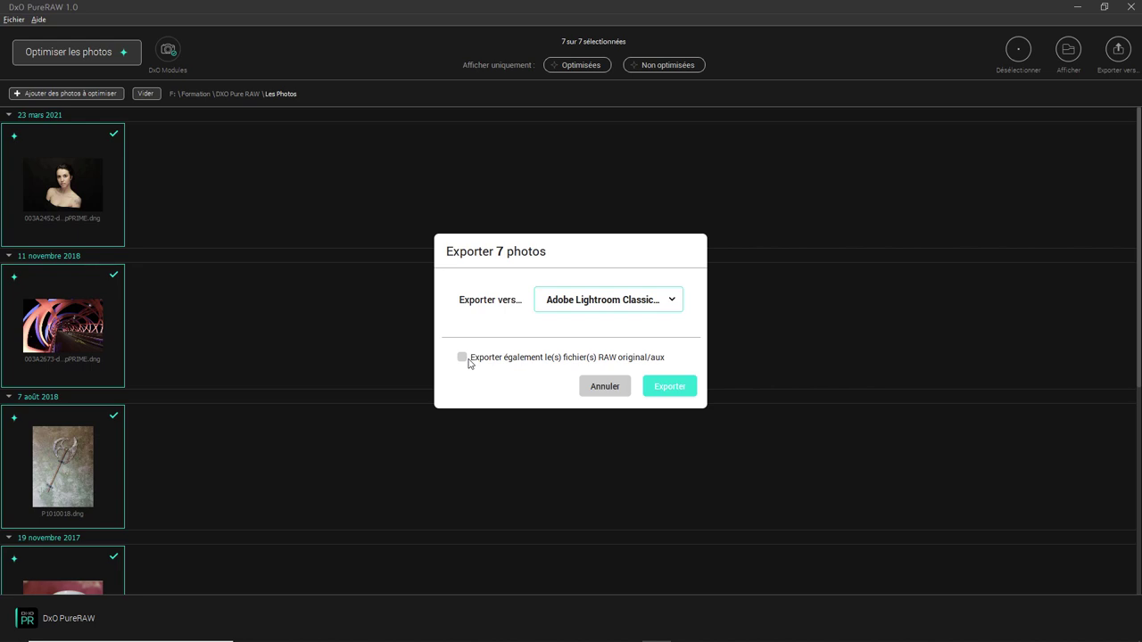
pyautogui.click(683, 382)
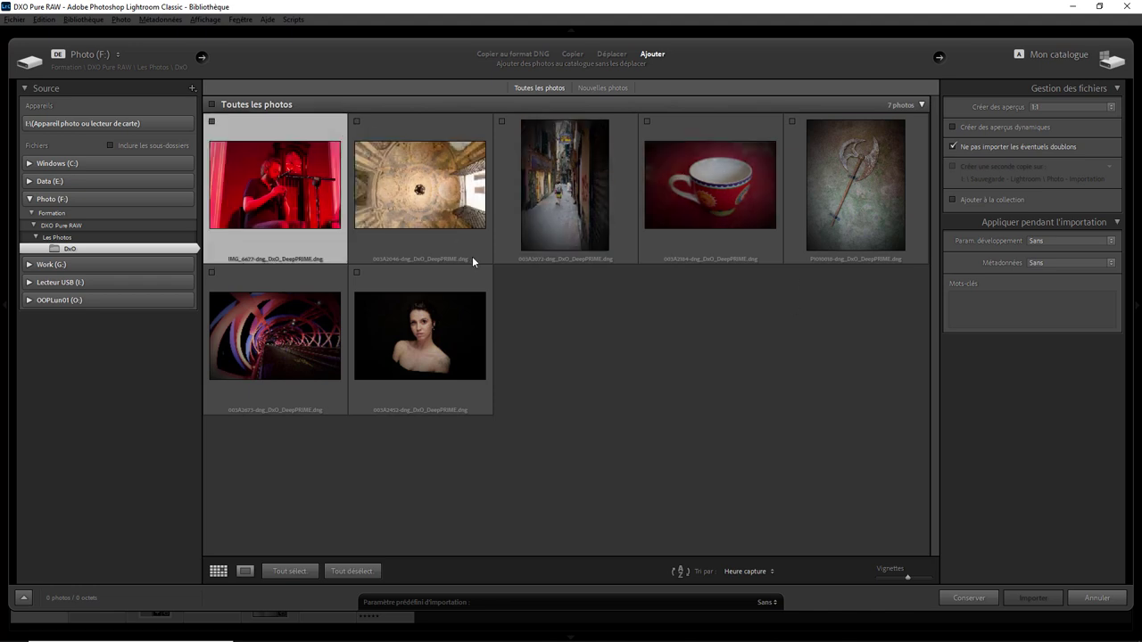
# - Check all seven DeepPRIME DNGs in Lightroom's Import dialog and import them into the catalogue
pyautogui.hotkey('ctrl', 'a')
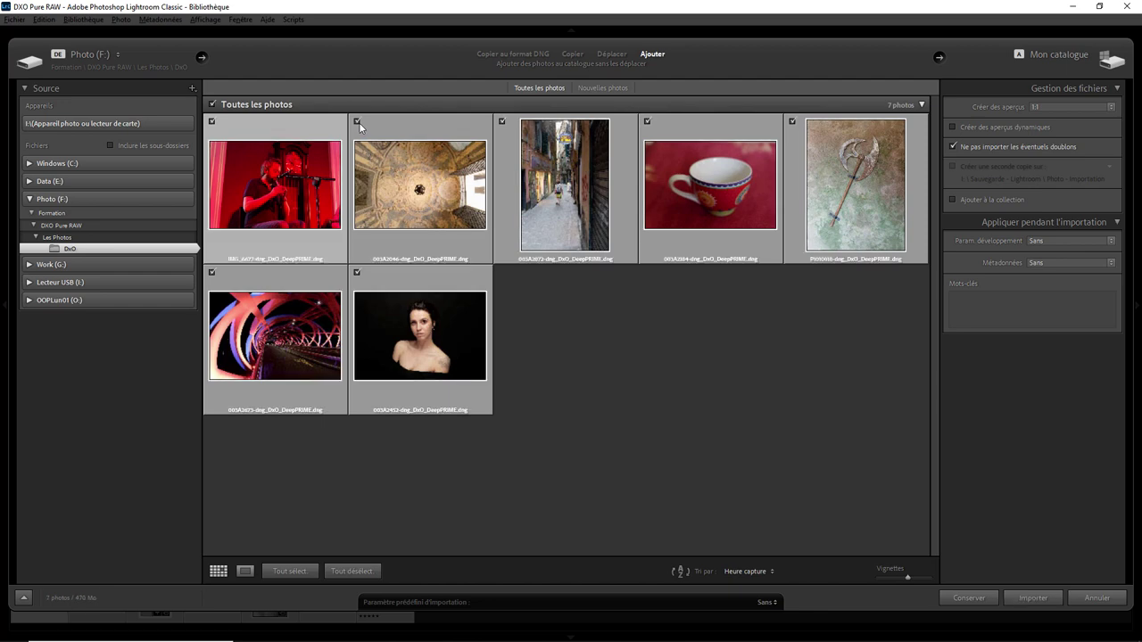
pyautogui.click(1045, 599)
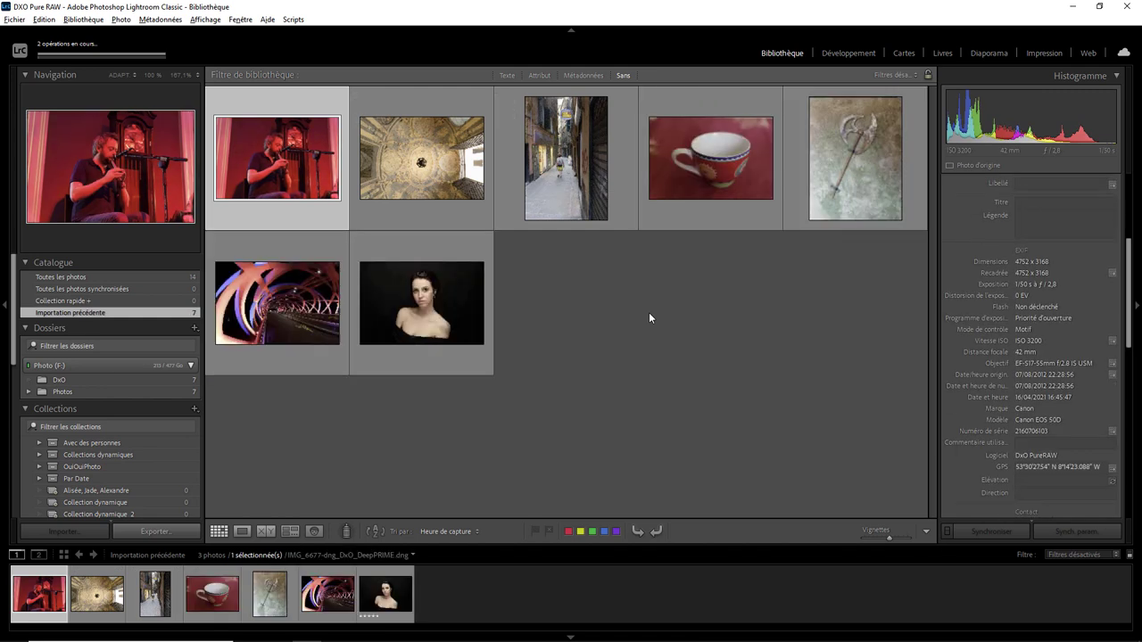
# - Show all 14 catalogue photos under Toutes les photos, originals beside their DeepPRIME versions
pyautogui.click(135, 279)
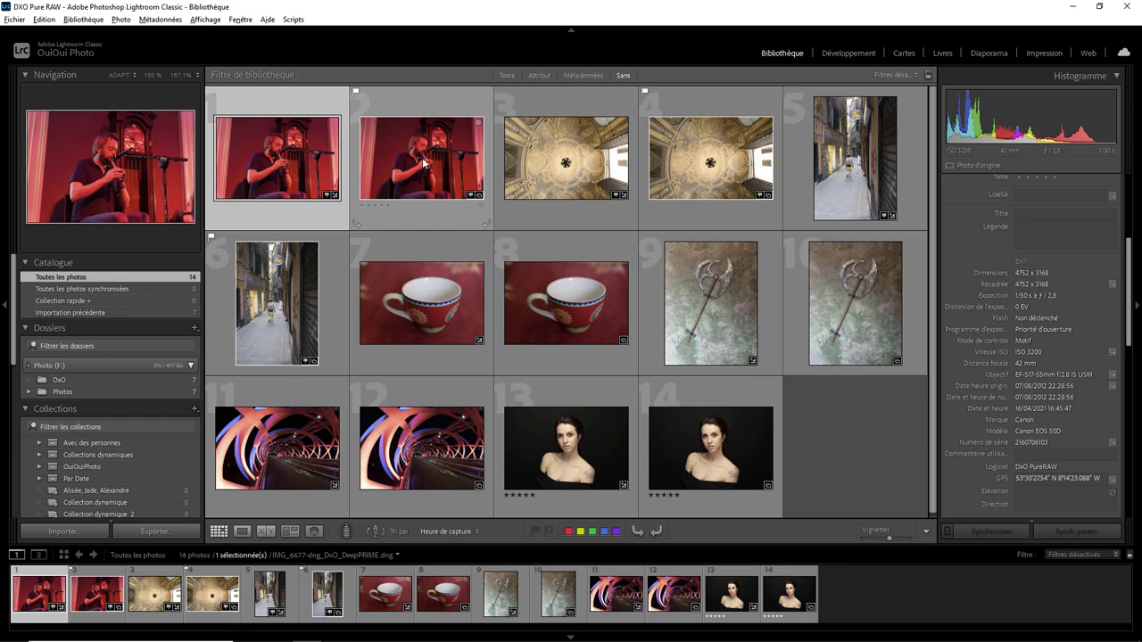
pyautogui.moveTo(421, 158)
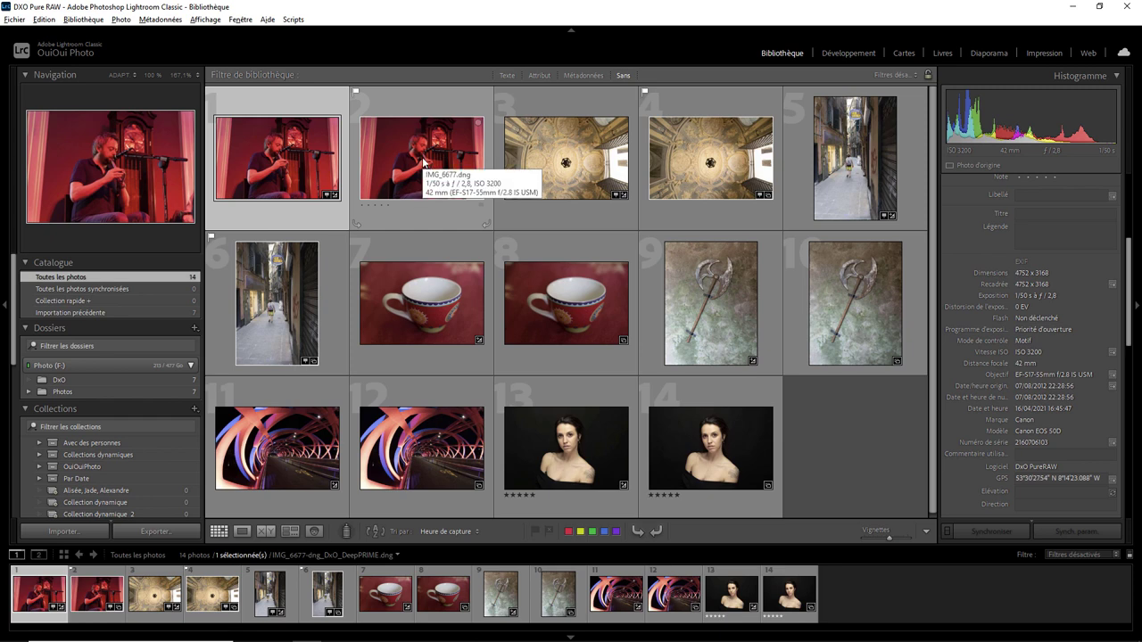
# - Open the axe photo large and flip between its original and DeepPRIME versions
pyautogui.doubleClick(862, 317)
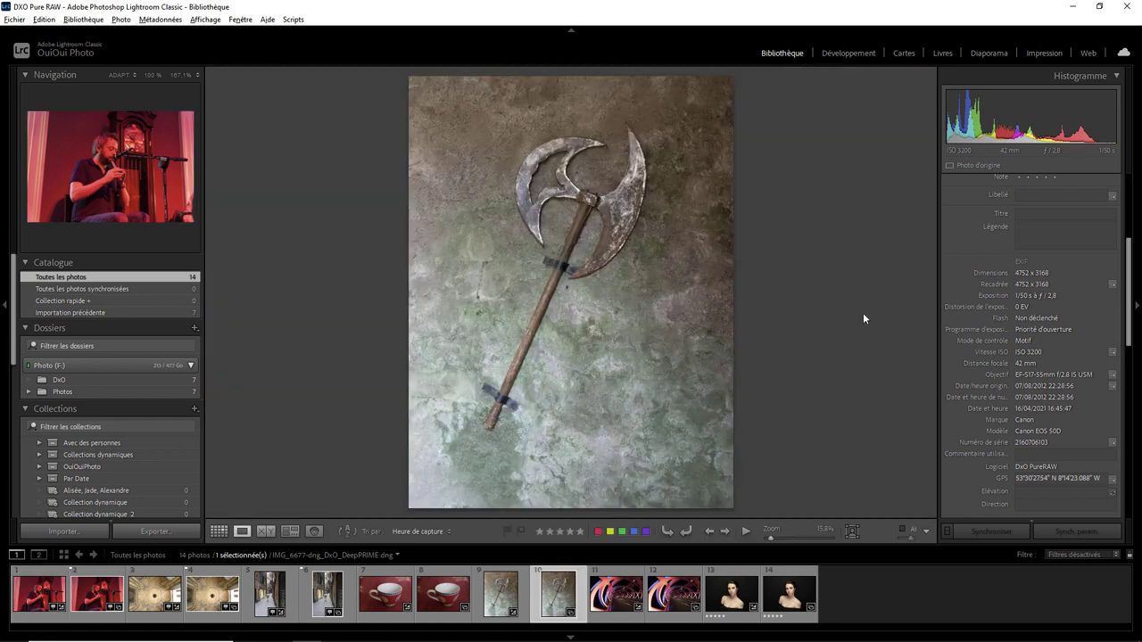
pyautogui.click(505, 596)
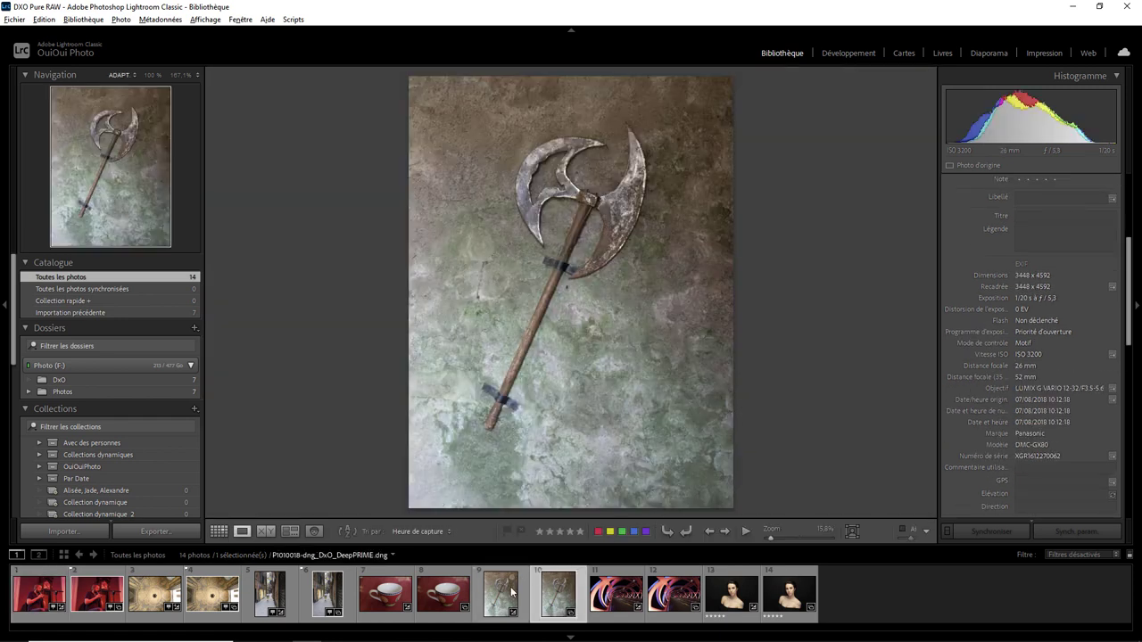
pyautogui.click(558, 596)
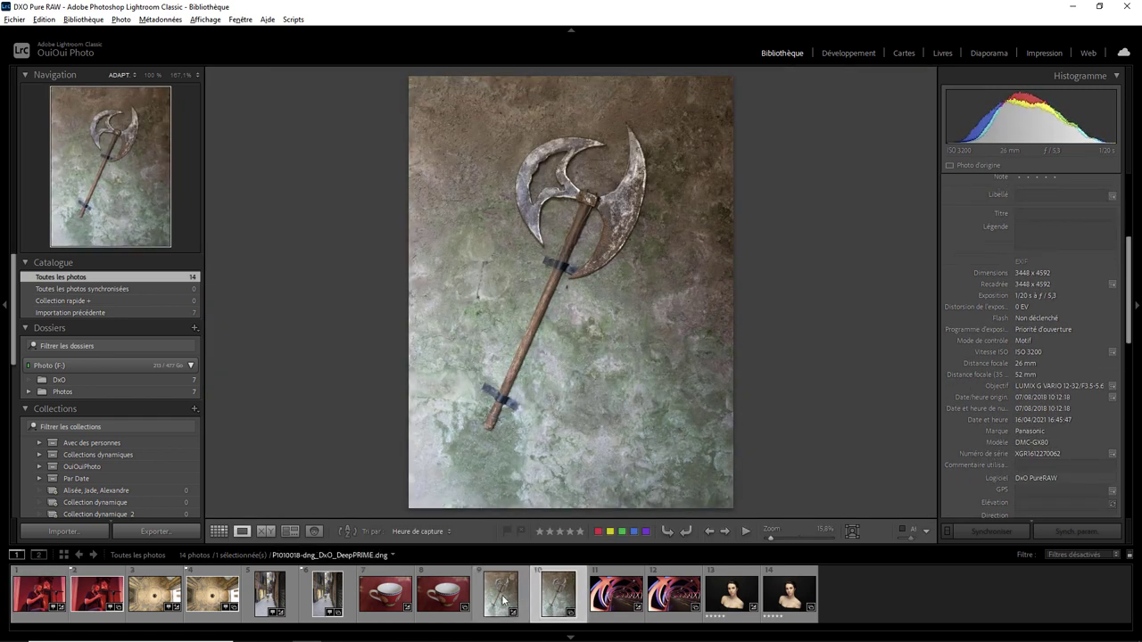
pyautogui.click(502, 599)
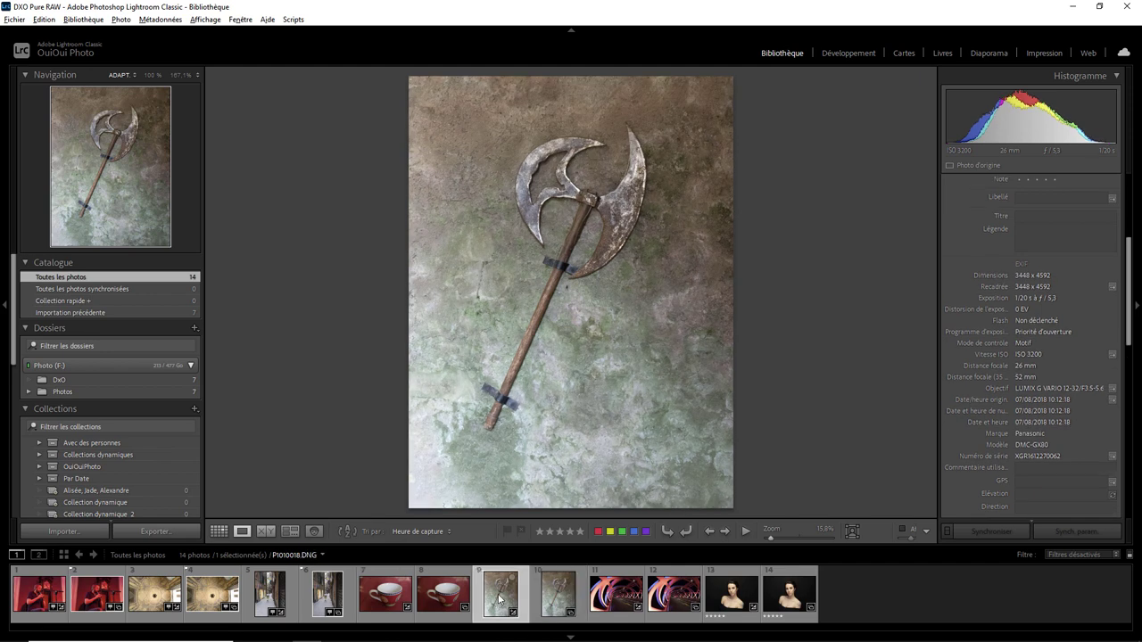
pyautogui.click(560, 591)
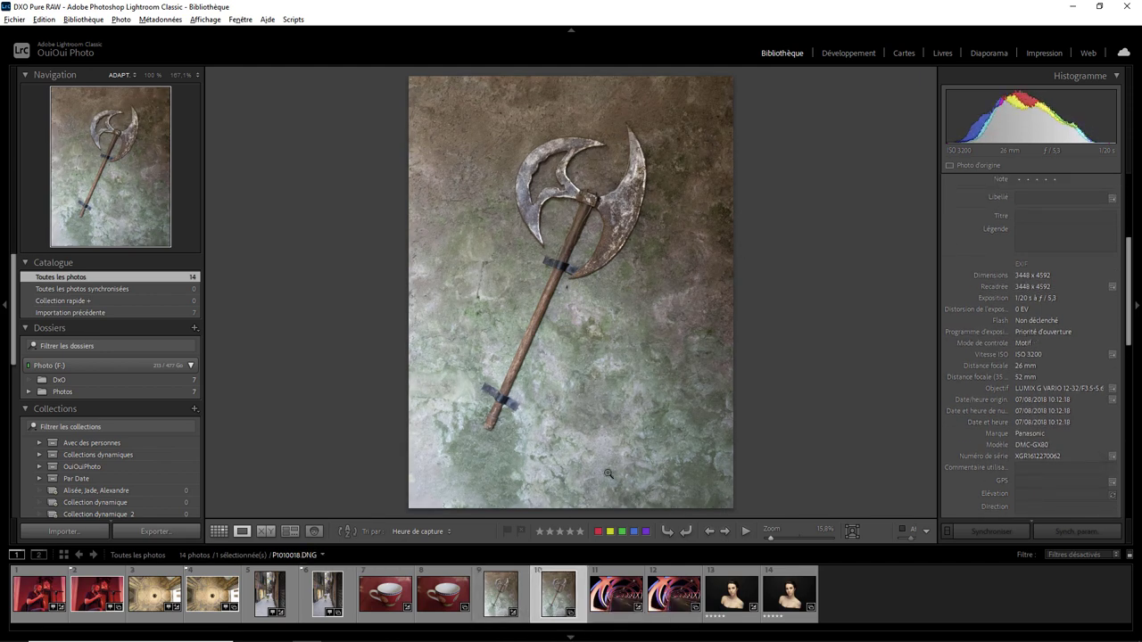
pyautogui.click(513, 591)
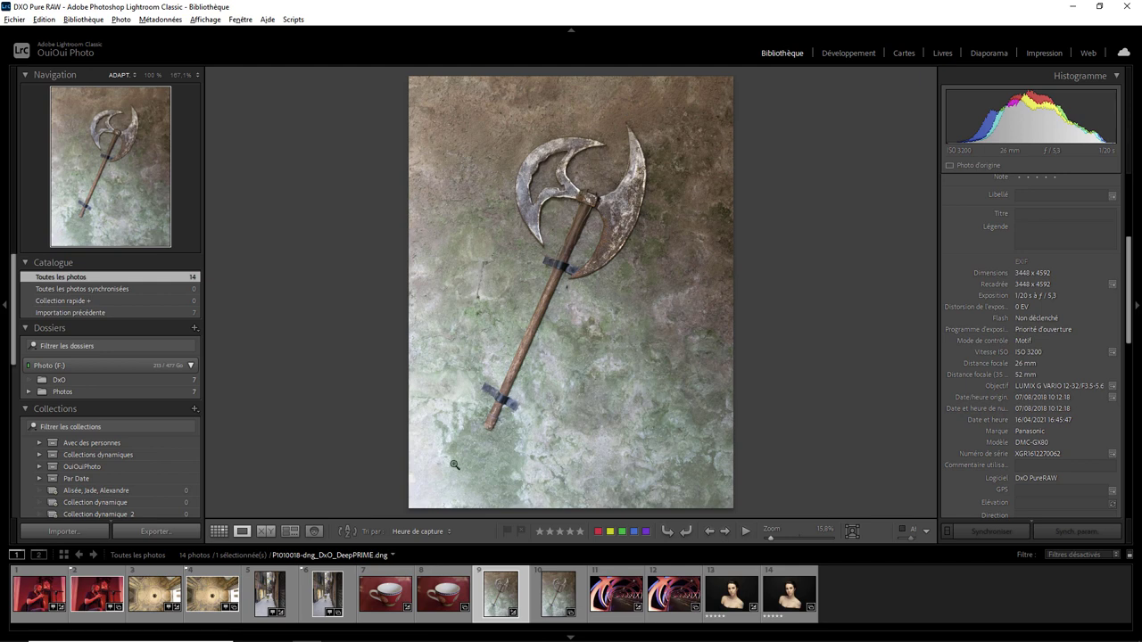
# - Flip between the original and DeepPRIME versions of the red flute player photo
pyautogui.click(44, 602)
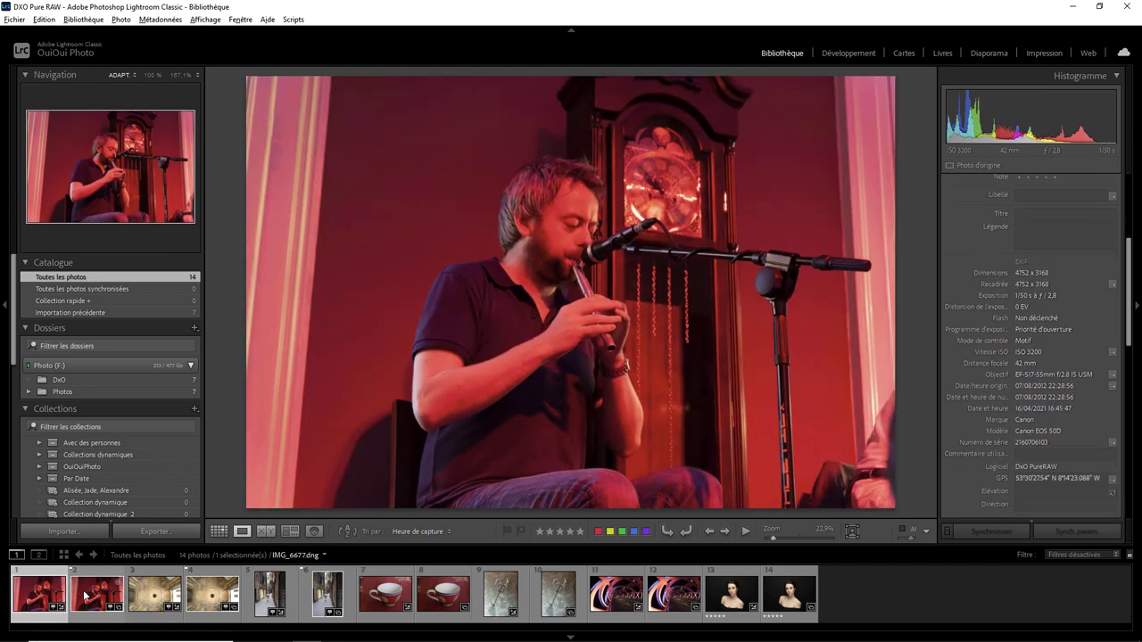
pyautogui.click(45, 595)
pyautogui.click(76, 596)
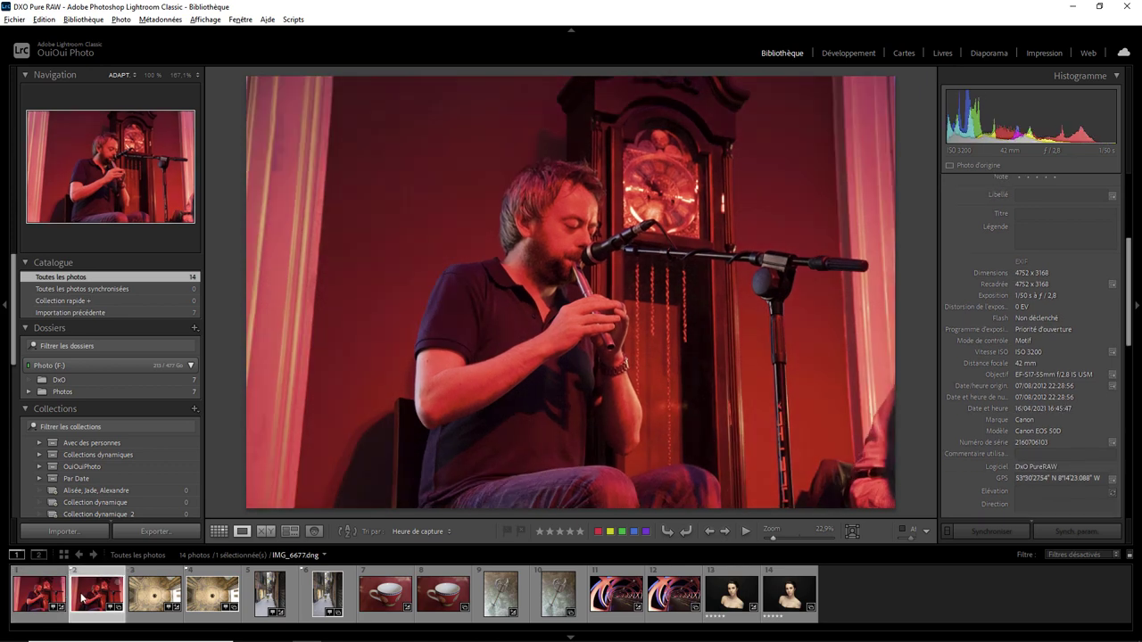
pyautogui.click(79, 599)
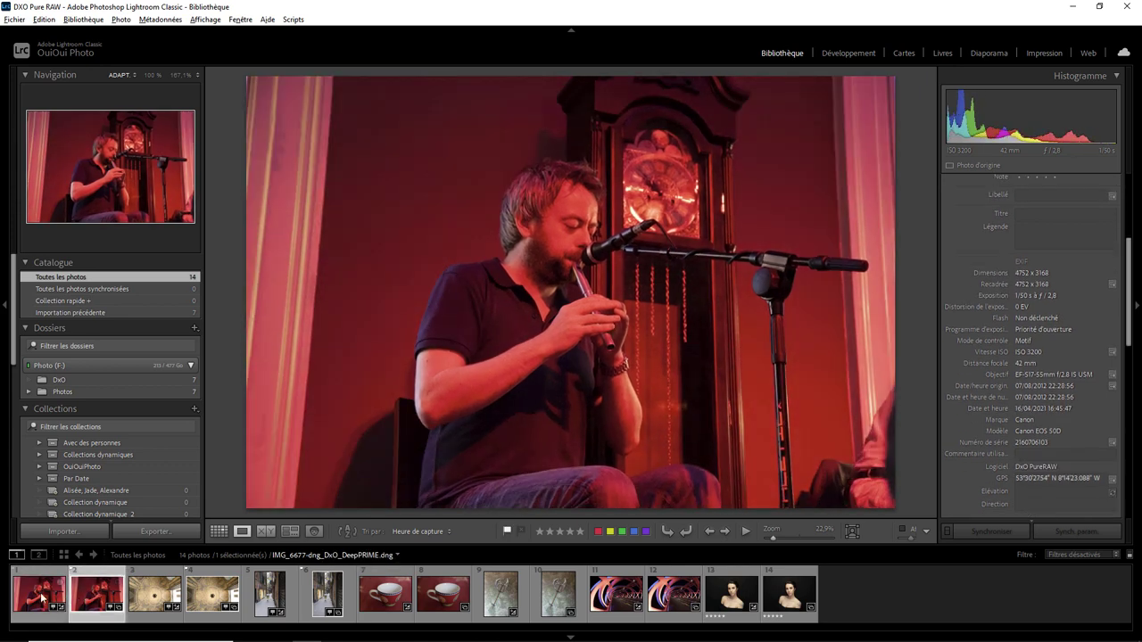
pyautogui.click(80, 597)
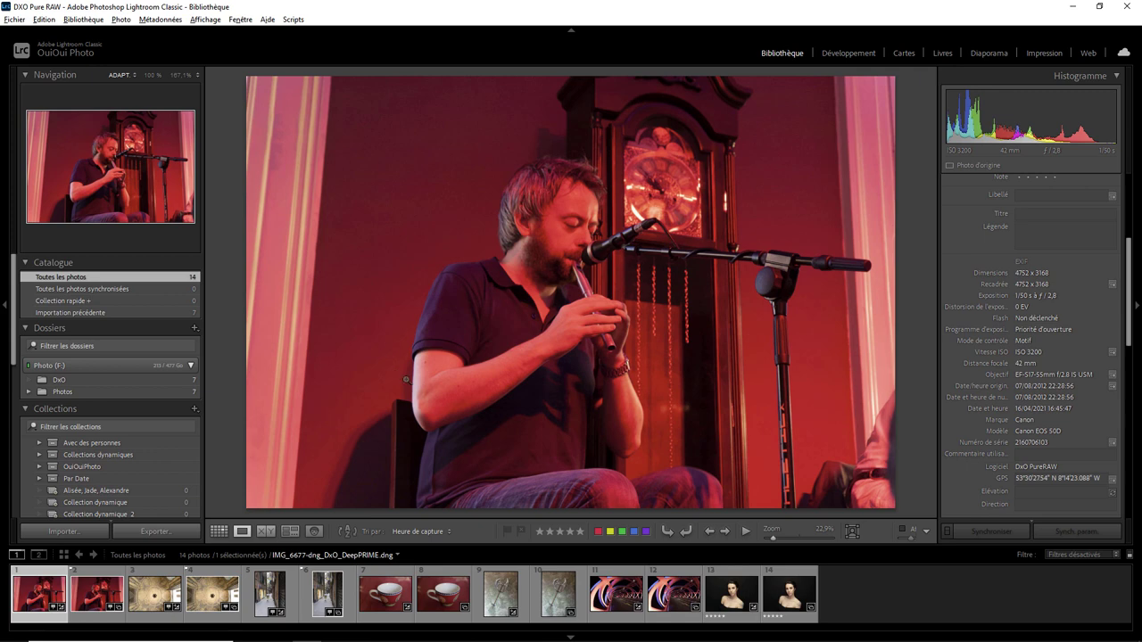
pyautogui.click(385, 594)
# - Compare both cup versions at 100% across the body and rim, then load the night bridge pair
pyautogui.click(267, 532)
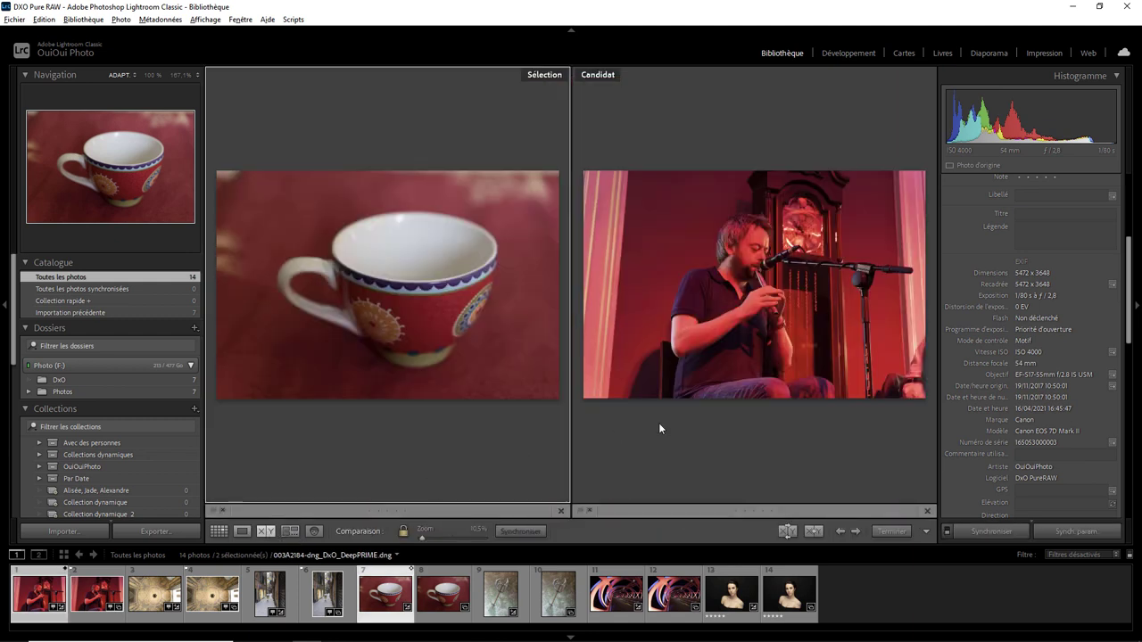
pyautogui.keyDown('ctrl'); pyautogui.click(49, 576); pyautogui.keyUp('ctrl')
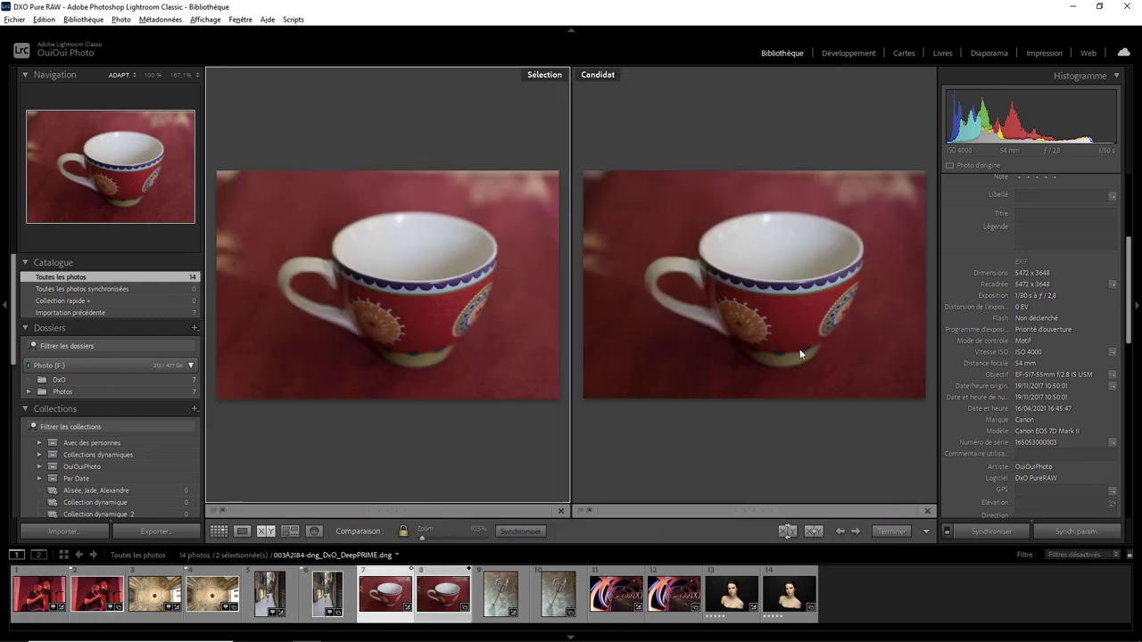
pyautogui.click(427, 300)
pyautogui.moveTo(734, 404); pyautogui.dragTo(834, 196)
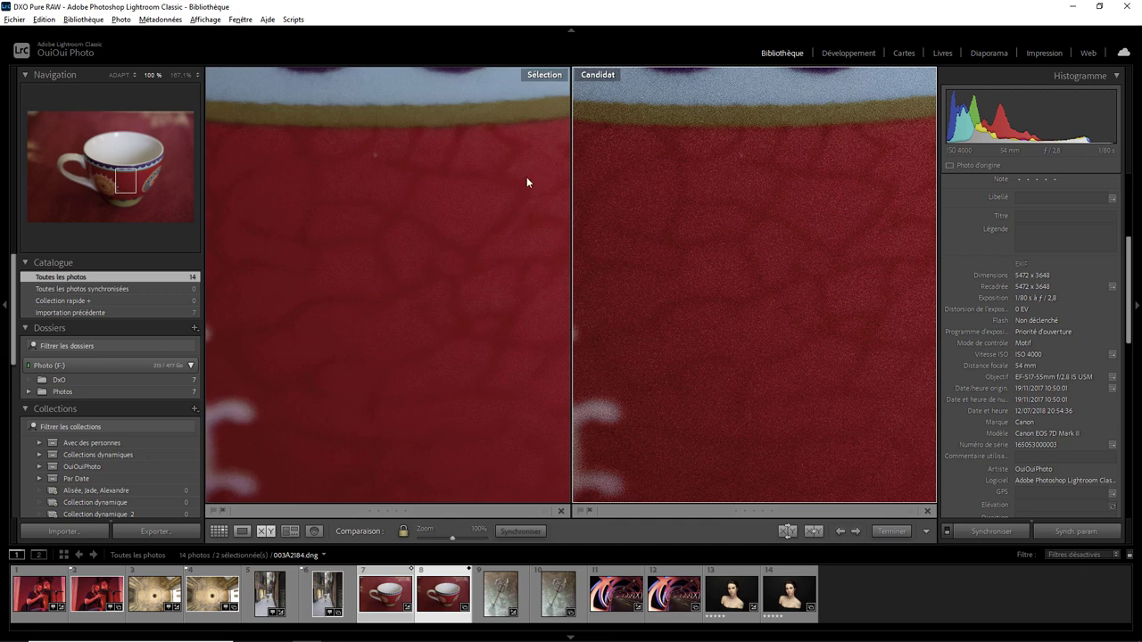
pyautogui.moveTo(458, 154); pyautogui.dragTo(452, 337)
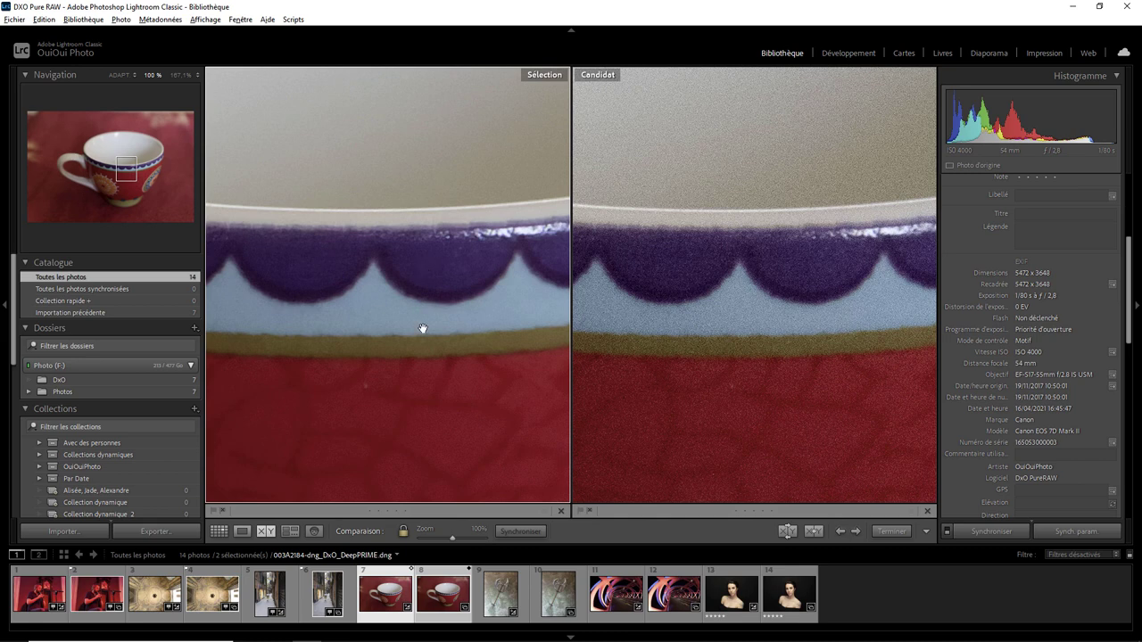
pyautogui.moveTo(423, 327); pyautogui.dragTo(424, 272)
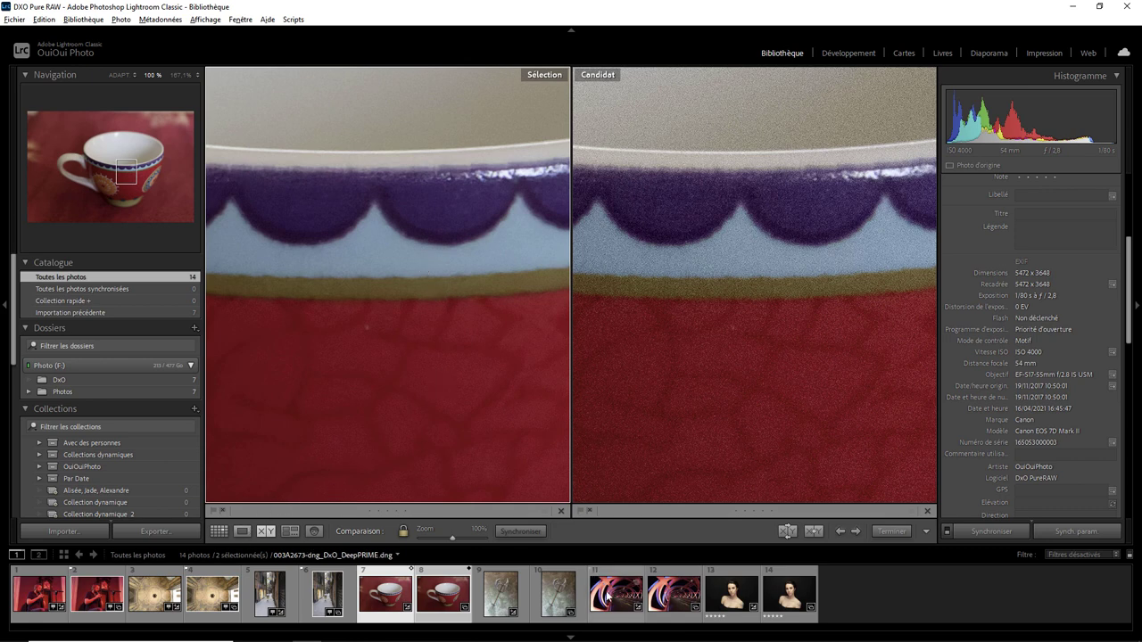
pyautogui.click(611, 578)
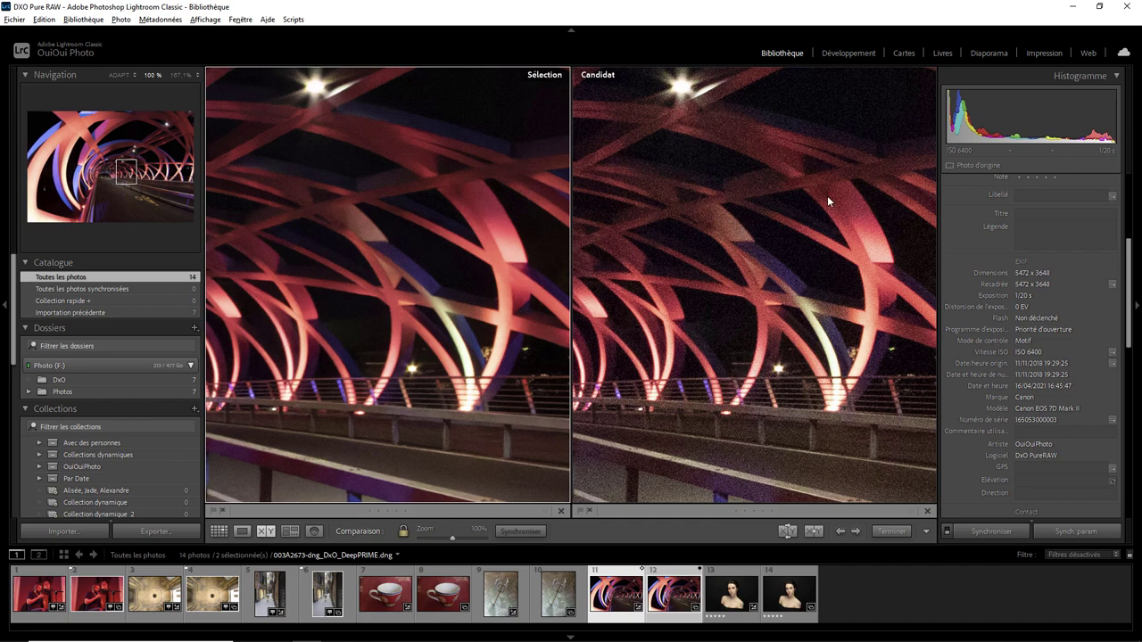
# - Pan both bridge versions over the painted road lettering, then zoom back to Fit
pyautogui.moveTo(292, 272); pyautogui.dragTo(381, 282)
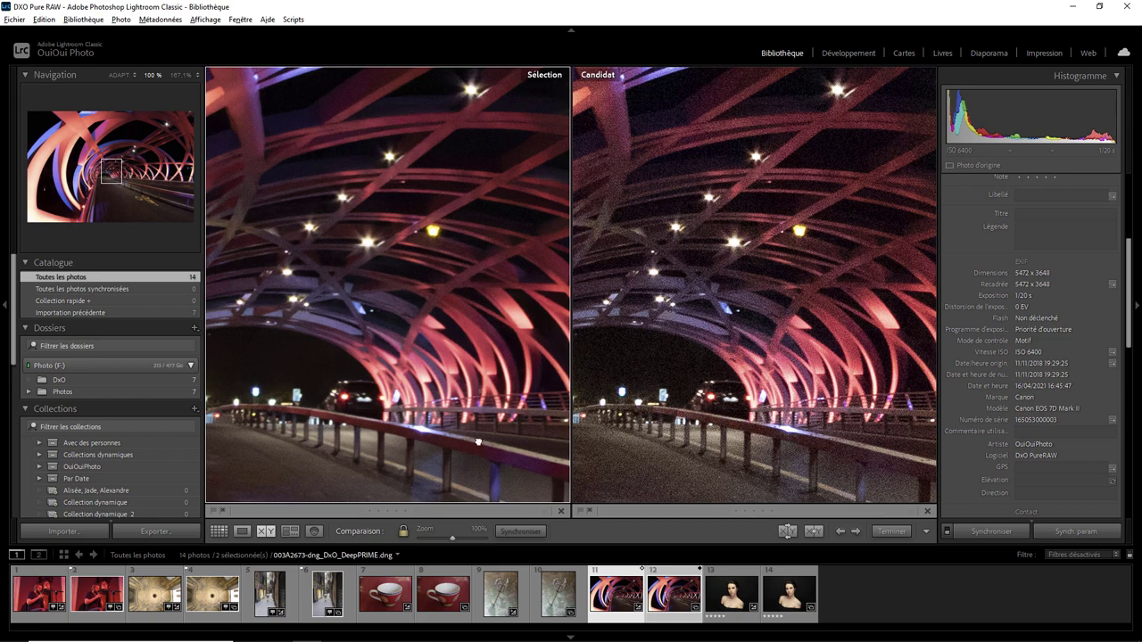
pyautogui.moveTo(479, 442); pyautogui.dragTo(269, 209)
pyautogui.moveTo(522, 424); pyautogui.dragTo(367, 312)
pyautogui.moveTo(534, 391)
pyautogui.mouseDown()
pyautogui.moveTo(477, 365)
pyautogui.moveTo(413, 369)
pyautogui.mouseUp()
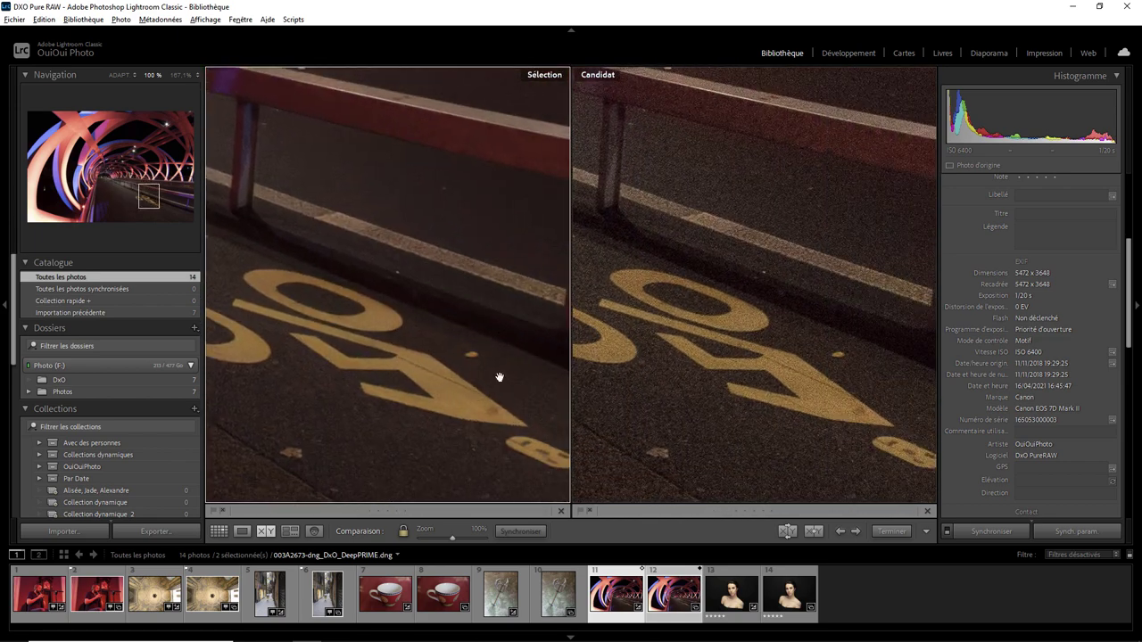
pyautogui.moveTo(433, 408)
pyautogui.mouseDown()
pyautogui.moveTo(333, 342)
pyautogui.moveTo(409, 365)
pyautogui.mouseUp()
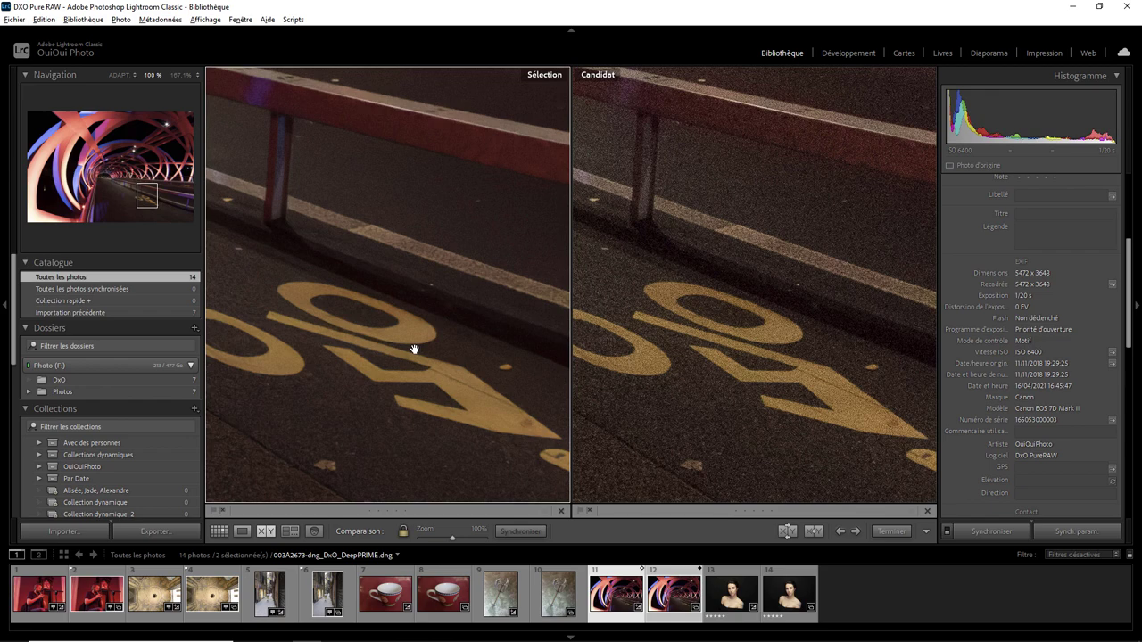
pyautogui.click(414, 349)
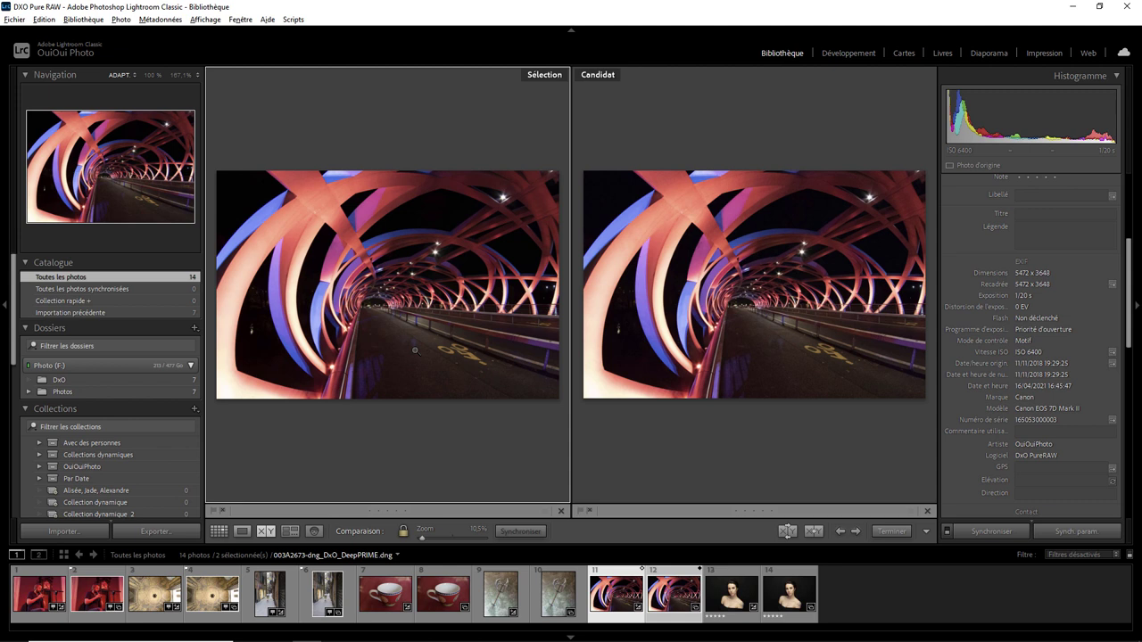
# - Compare the portrait pair at 100%, panning across the eyes, forehead and nose
pyautogui.click(738, 571)
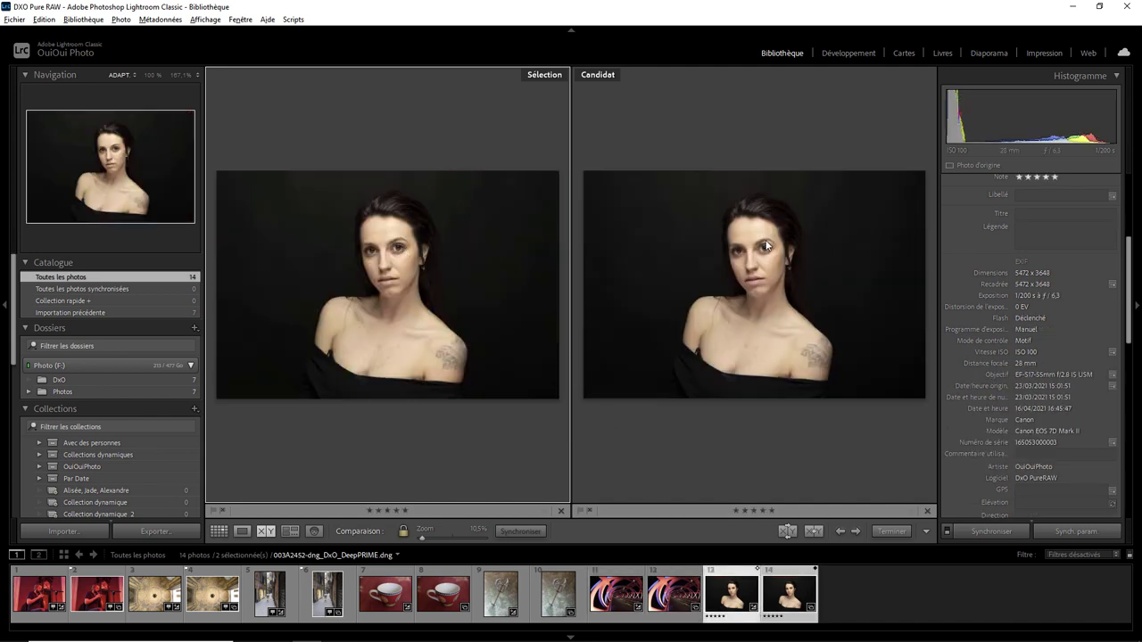
pyautogui.click(398, 253)
pyautogui.moveTo(451, 291); pyautogui.dragTo(433, 323)
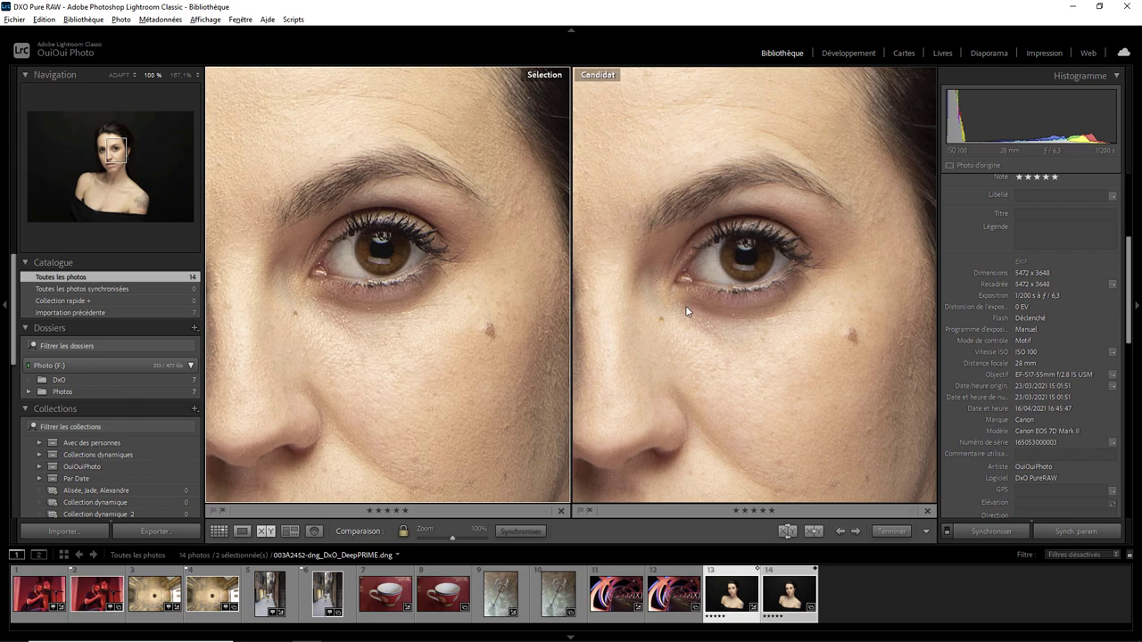
pyautogui.moveTo(687, 310); pyautogui.dragTo(740, 307)
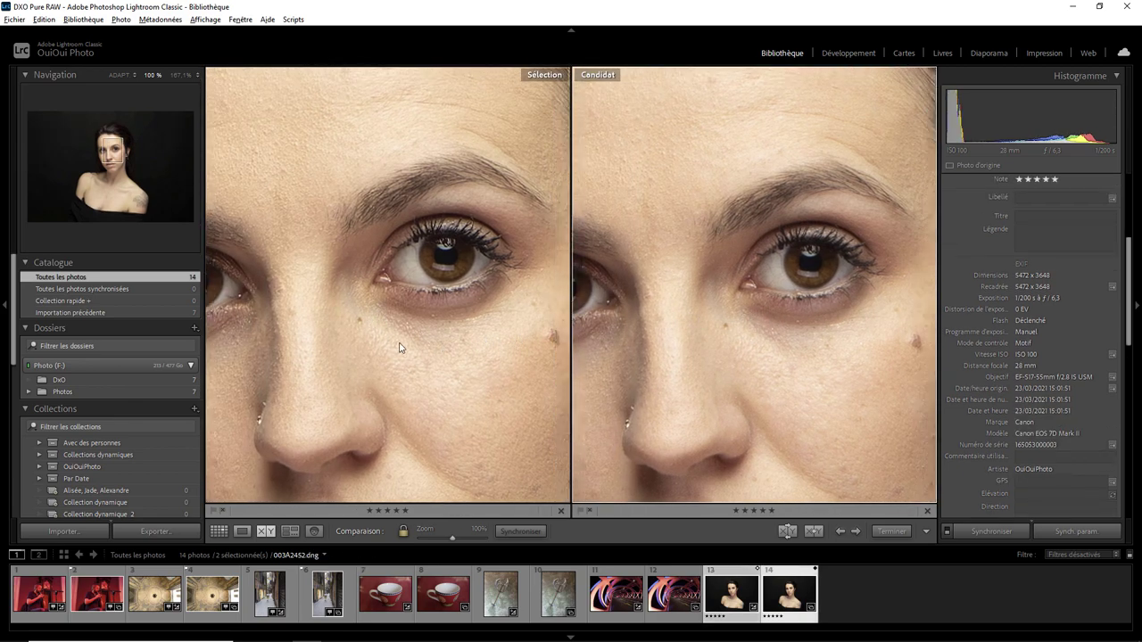
pyautogui.moveTo(341, 234); pyautogui.dragTo(406, 303)
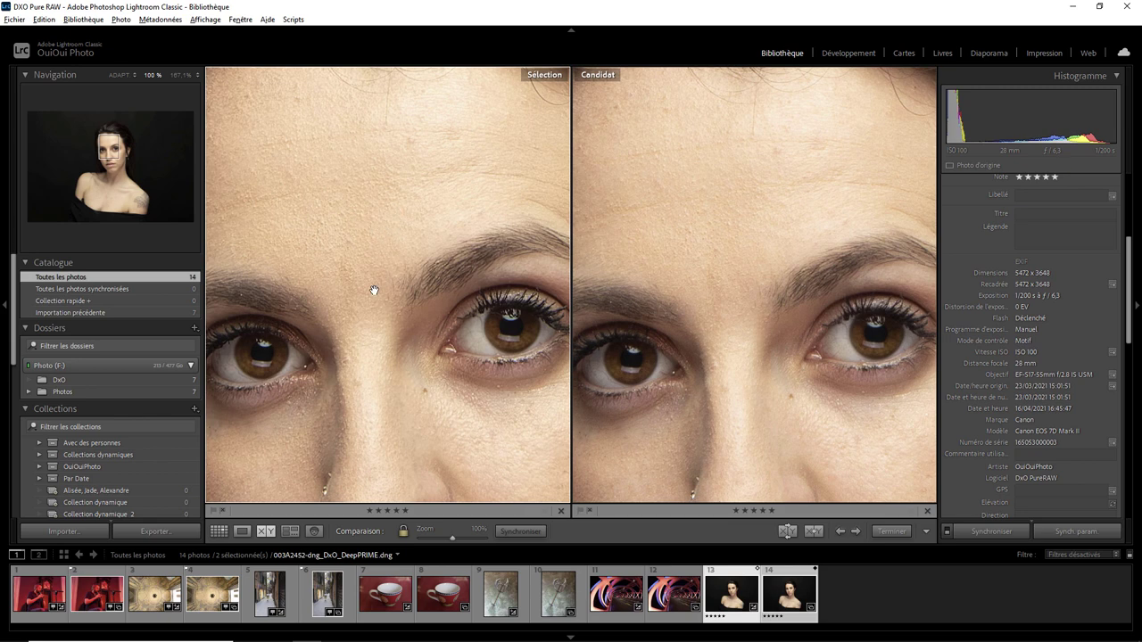
pyautogui.moveTo(375, 288); pyautogui.dragTo(374, 241)
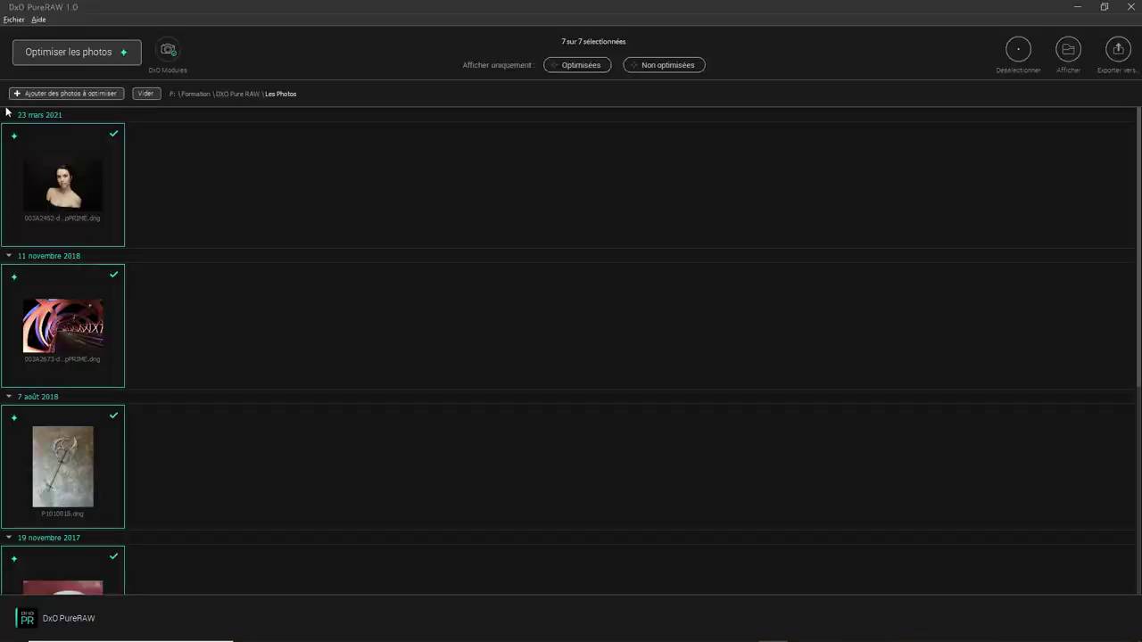
# - Review and cancel the DxO optical modules list, then bring up the Optimiser 7 photos settings (DeepPRIME, DNG)
pyautogui.click(168, 50)
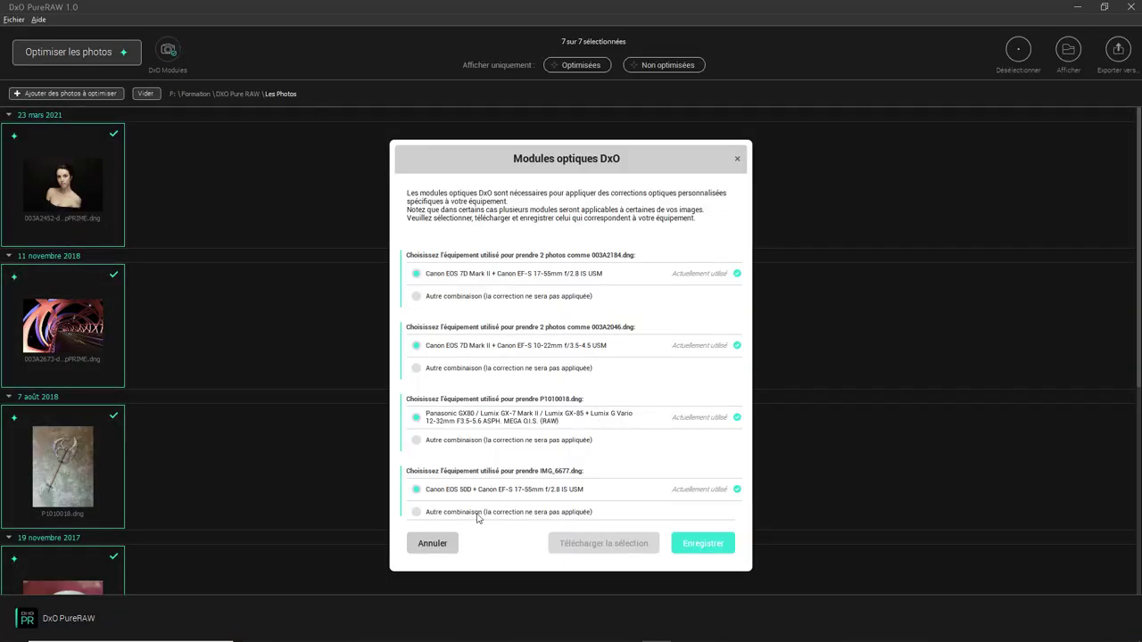
pyautogui.click(433, 543)
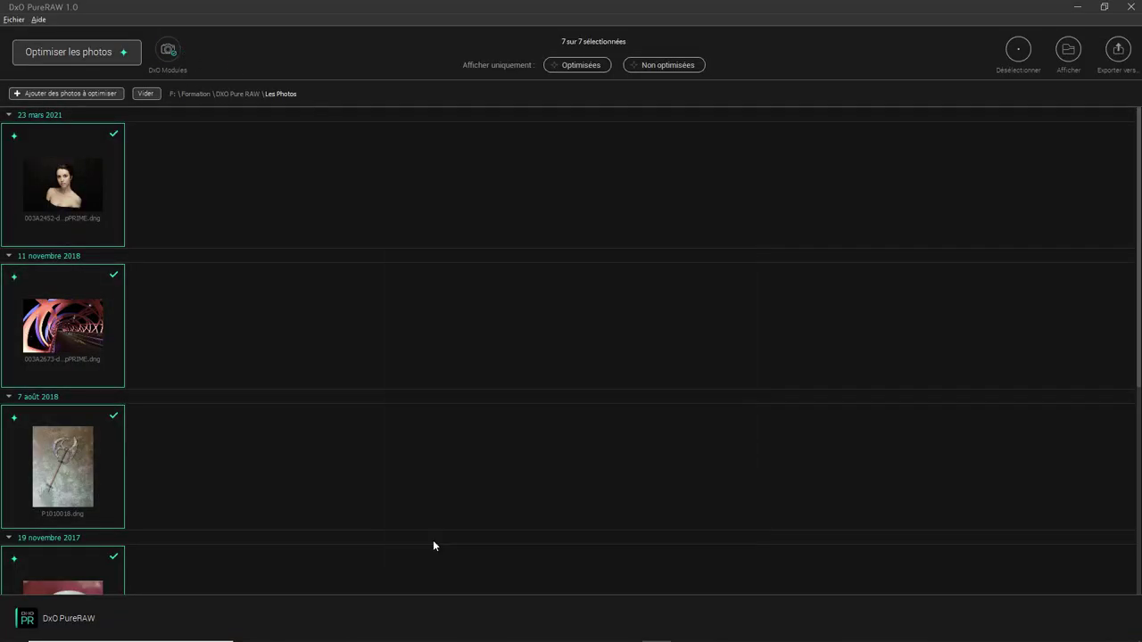
pyautogui.click(92, 56)
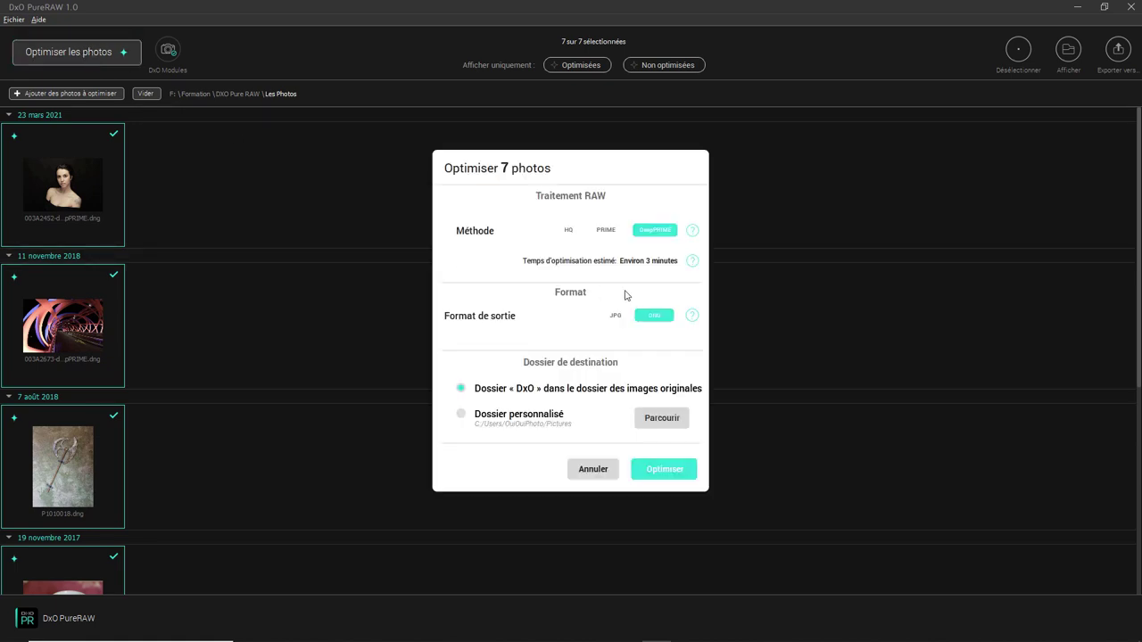